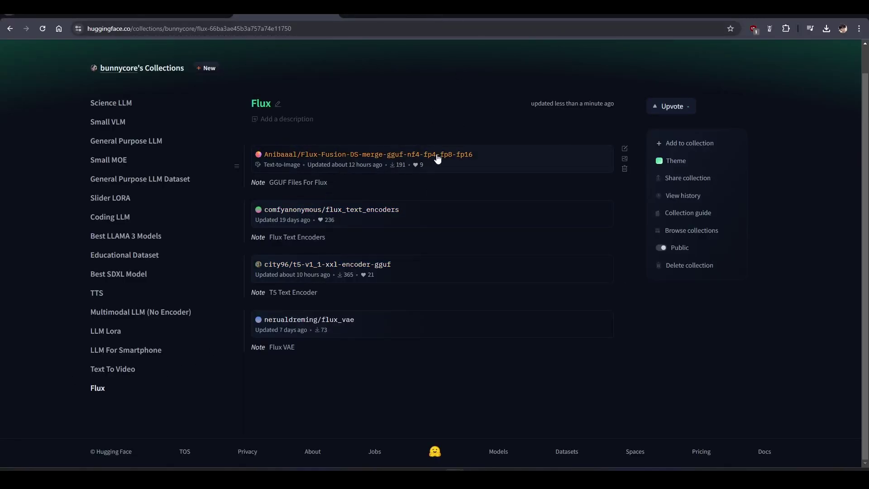
# Step: Start downloading FluxFusionDS_v0_Q4.gguf from the Flux-Fusion-DS merge repository's GGUF folder
pyautogui.click(359, 156)
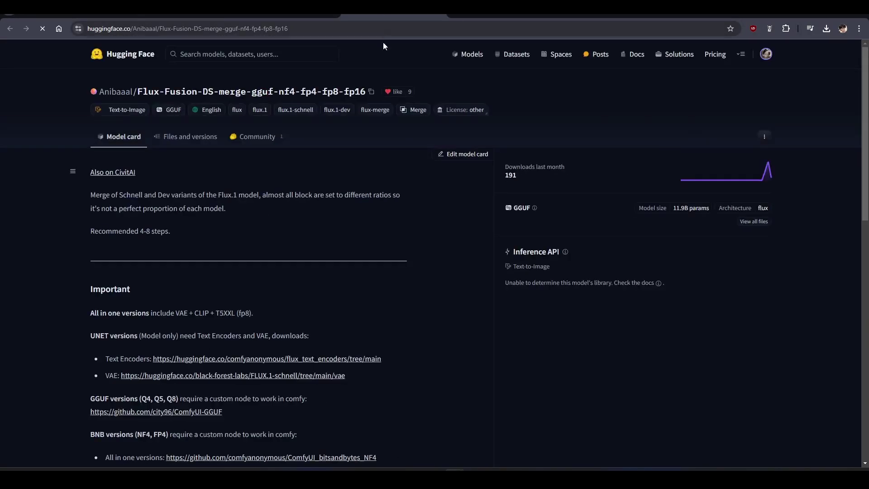
pyautogui.click(194, 137)
pyautogui.click(120, 231)
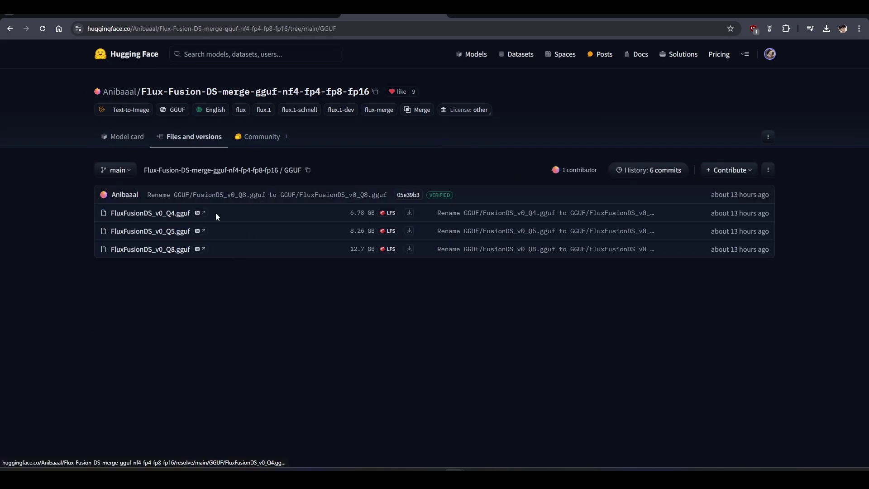
pyautogui.click(409, 232)
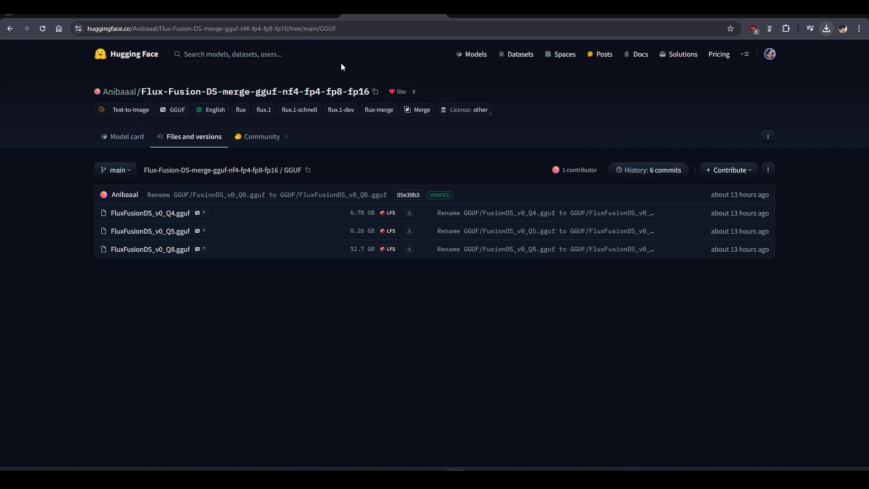
pyautogui.hotkey('ctrl', 'shift', 'Tab')
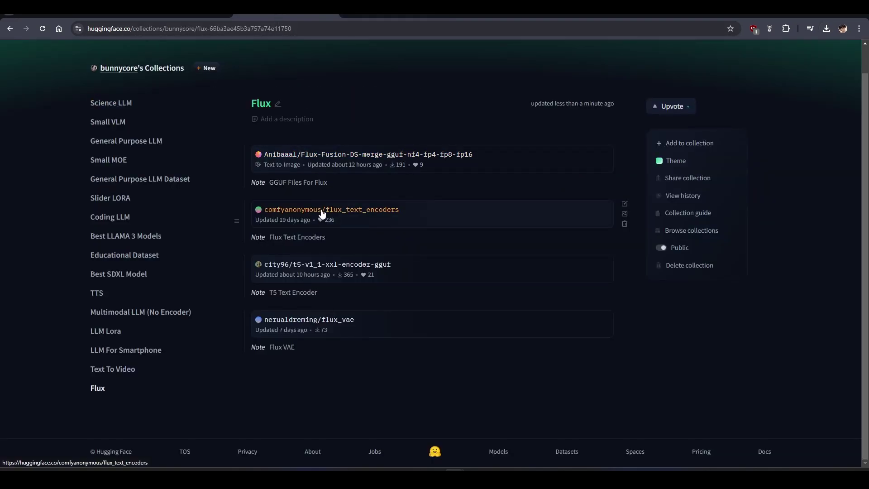
# Step: Browse the t5-v1_1-xxl-encoder-gguf files, then download diffusion_pytorch_model.safetensors from flux_vae
pyautogui.click(332, 210)
pyautogui.click(194, 121)
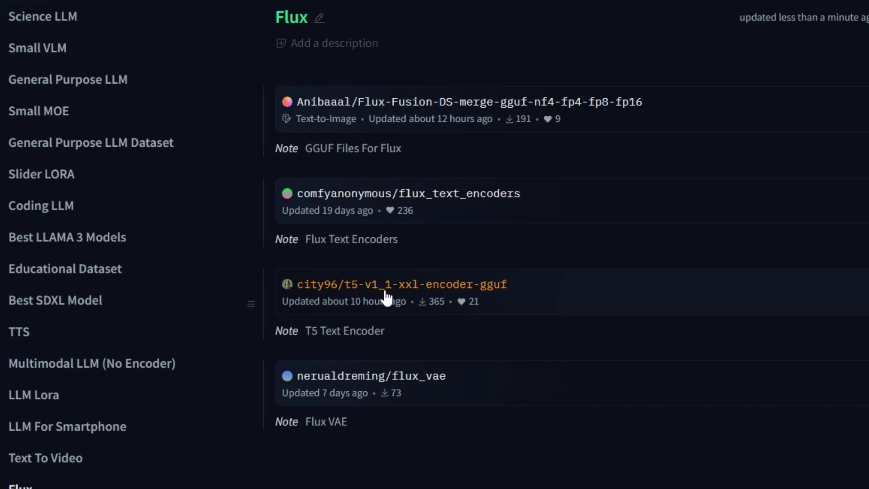
pyautogui.click(387, 292)
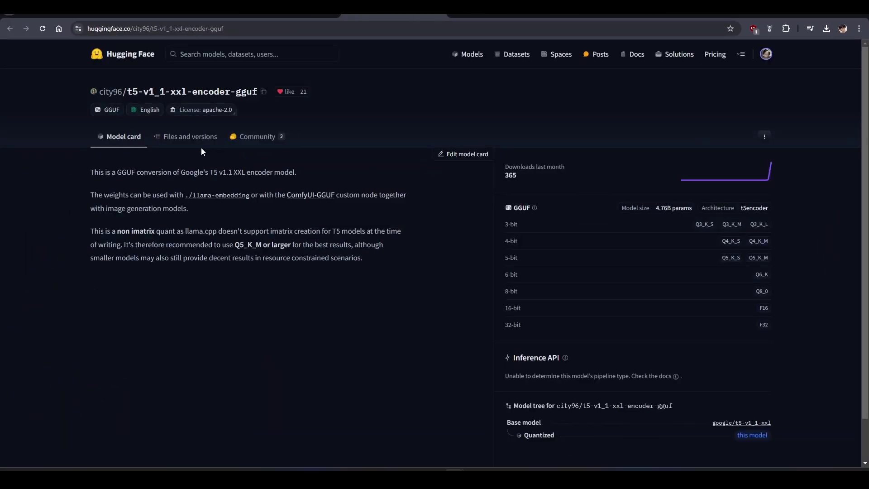
pyautogui.click(190, 136)
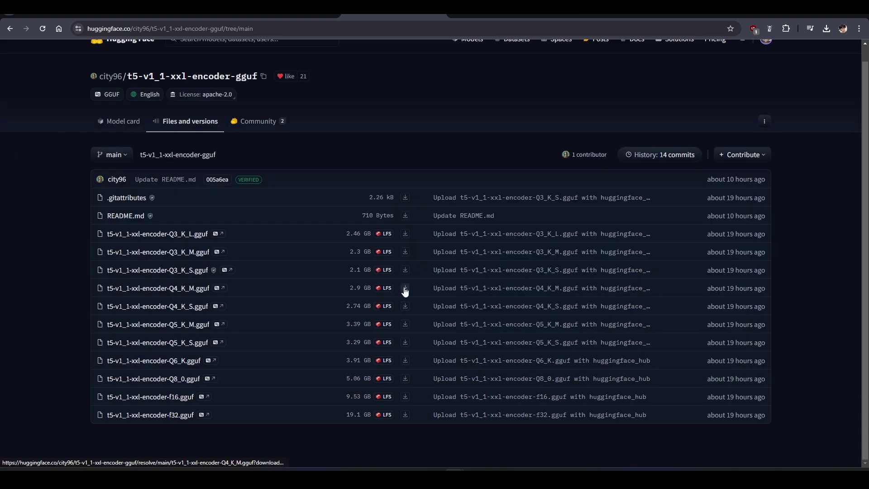
pyautogui.hotkey('alt', 'Left')
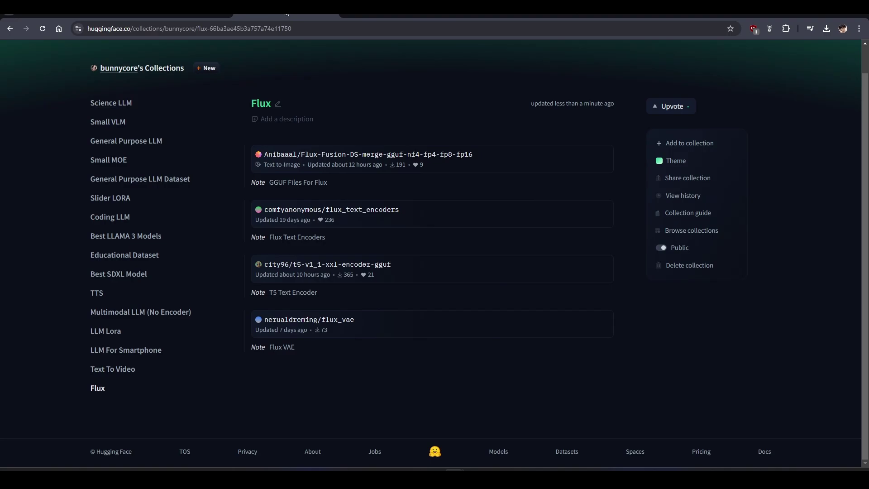
pyautogui.click(309, 320)
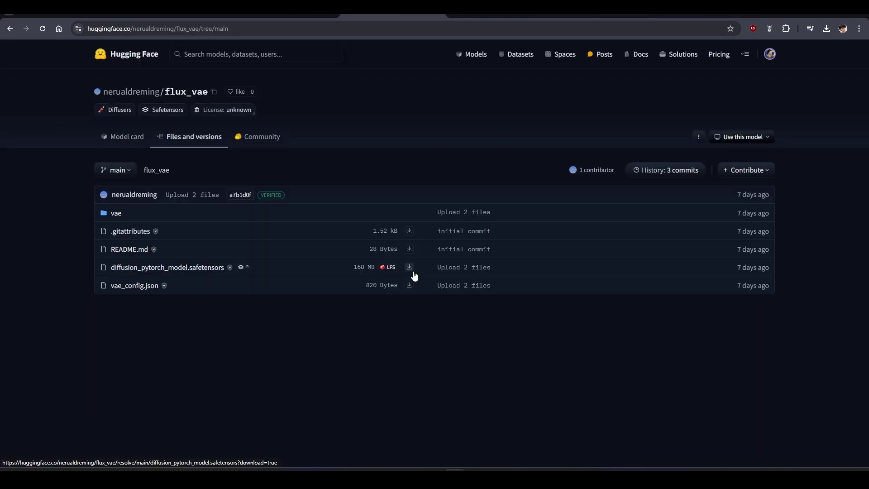
pyautogui.click(409, 267)
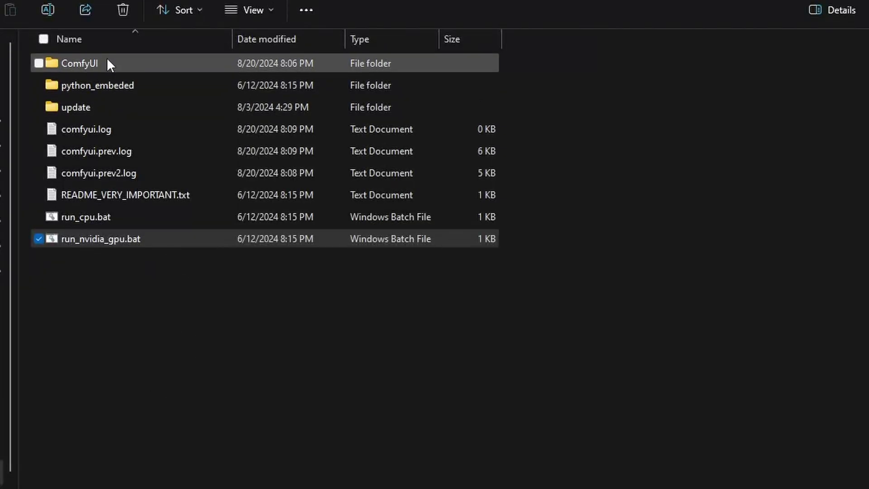
# Step: Check ComfyUI/models clip and unet folders hold the GGUF files, then view the vae folder
pyautogui.doubleClick(80, 64)
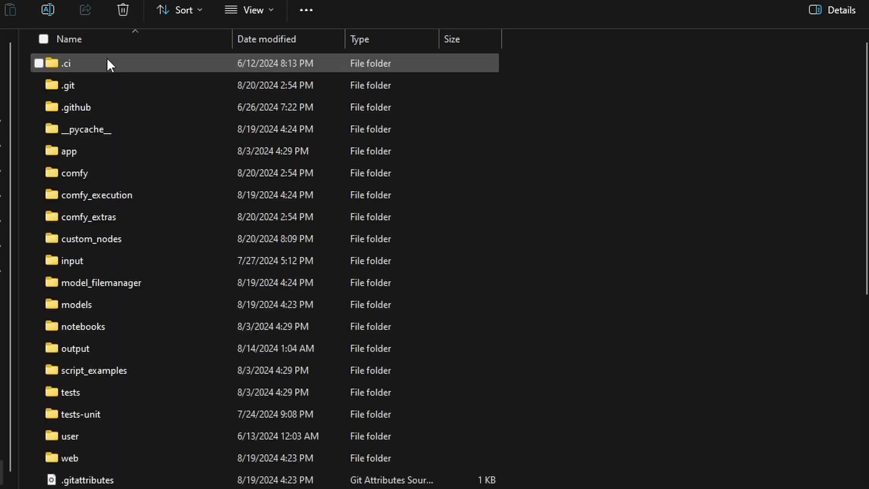
pyautogui.doubleClick(82, 308)
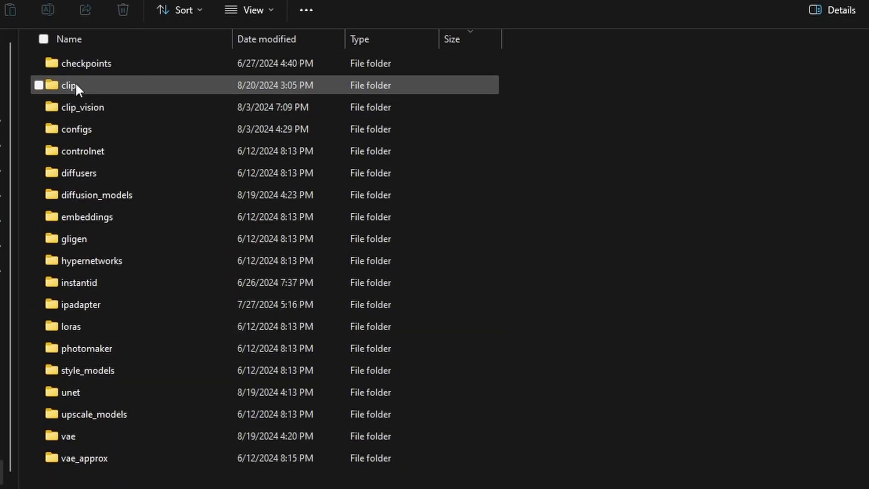
pyautogui.doubleClick(104, 84)
pyautogui.click(177, 106)
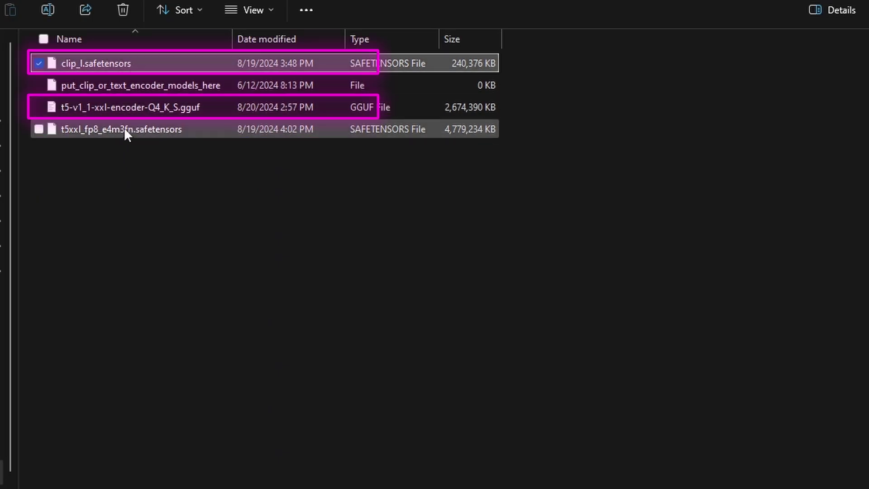
pyautogui.hotkey('alt', 'Up')
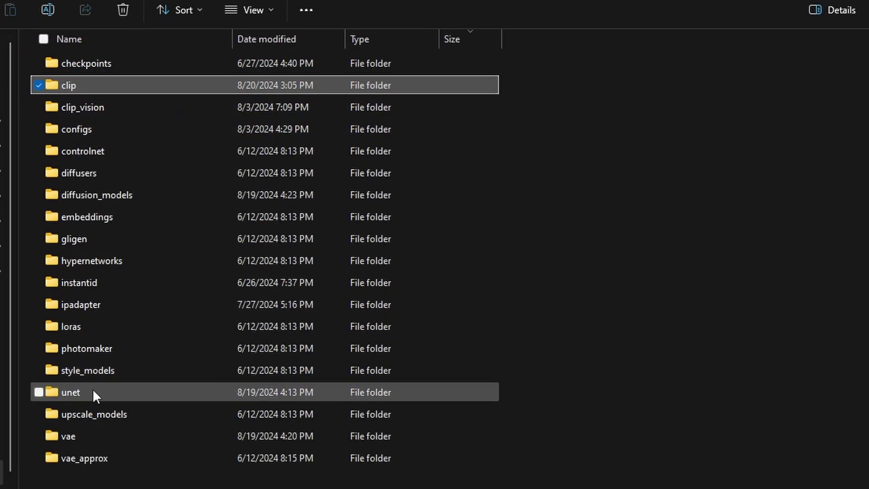
pyautogui.doubleClick(101, 388)
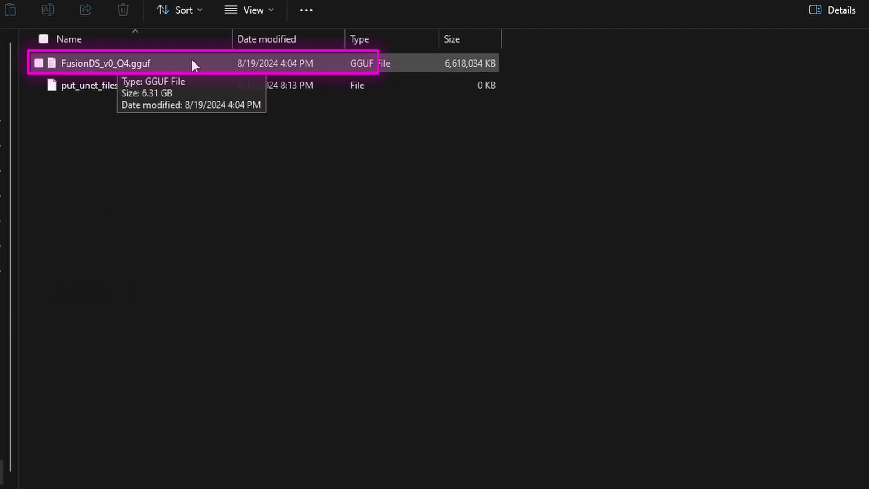
pyautogui.hotkey('alt', 'Up')
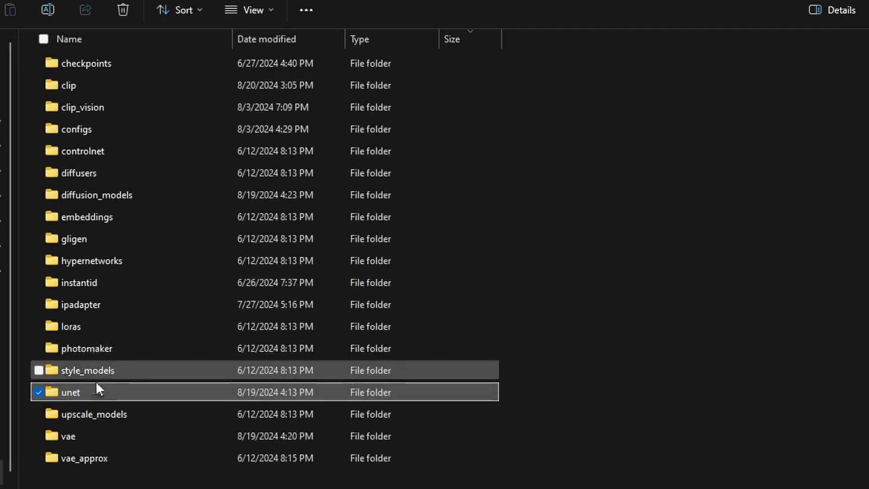
pyautogui.doubleClick(74, 436)
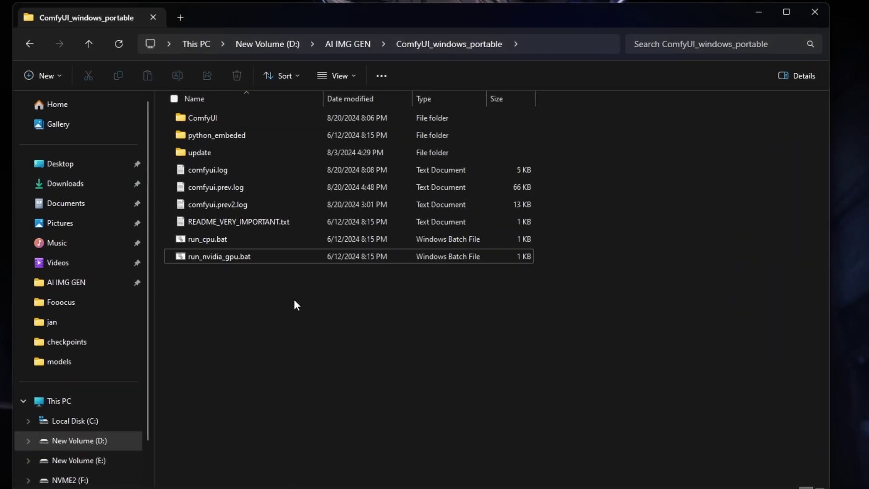
# Step: Launch ComfyUI with run_nvidia_gpu.bat so the Flux GGUF workflow loads in the browser
pyautogui.doubleClick(253, 257)
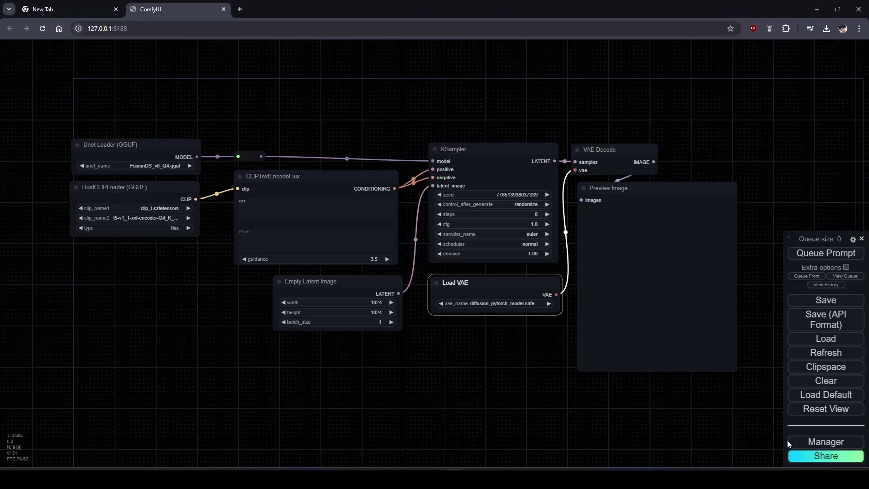
# Step: Update ComfyUI and all extensions from the Manager, then restart the server
pyautogui.click(826, 442)
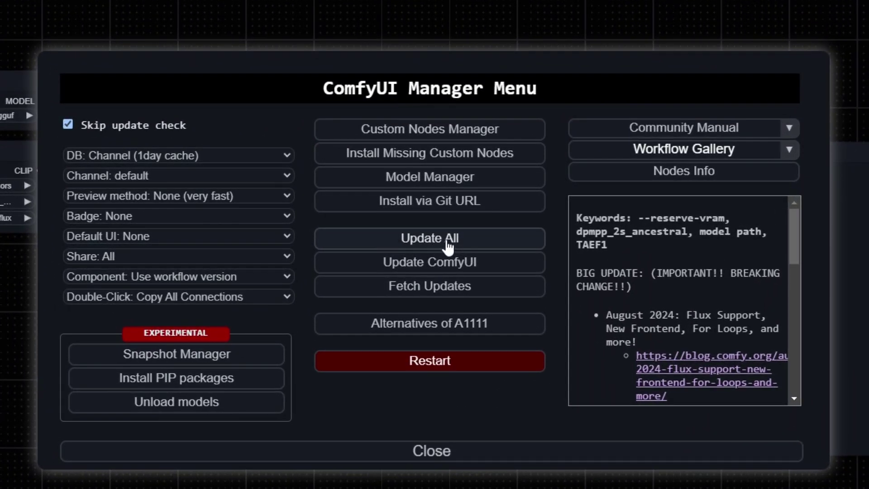
pyautogui.click(448, 239)
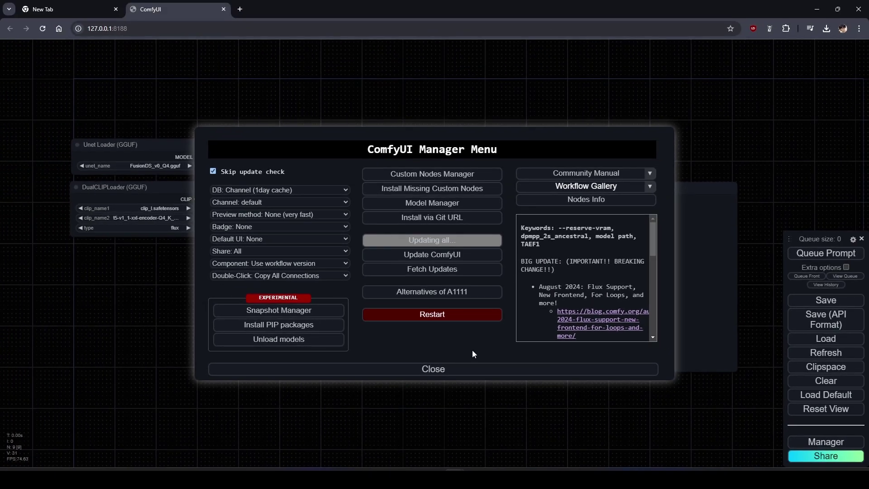
pyautogui.click(454, 256)
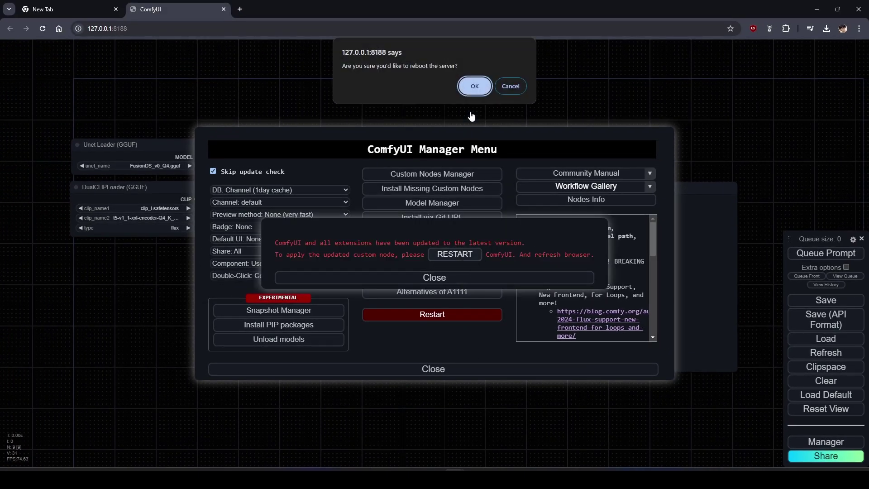
pyautogui.click(473, 87)
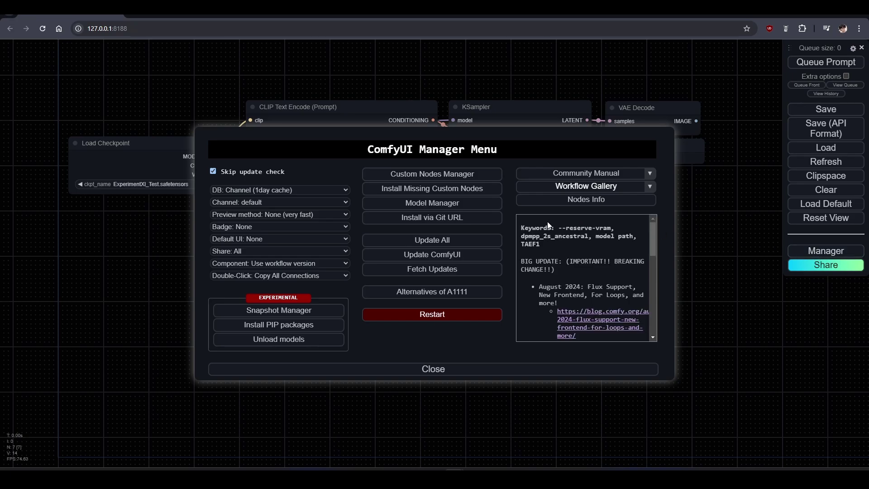
# Step: Install the ComfyUI-GGUF custom node via Custom Nodes Manager search 'gguf' and restart the server
pyautogui.click(410, 176)
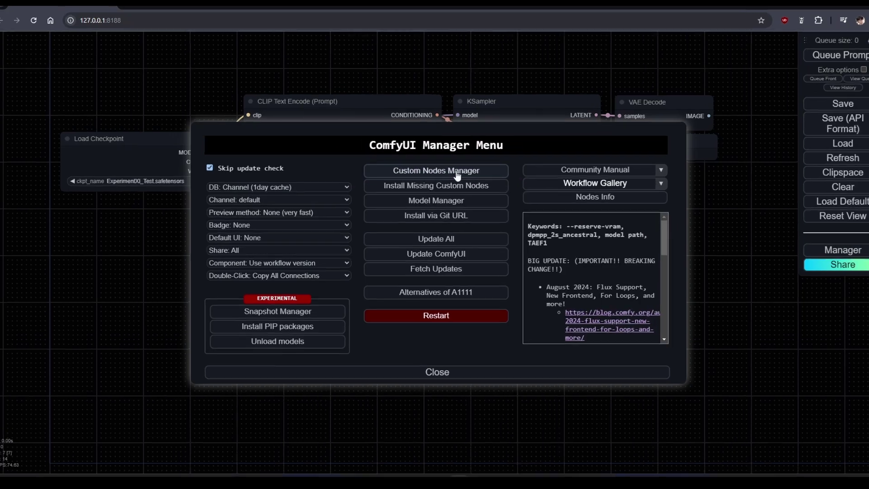
pyautogui.click(235, 41)
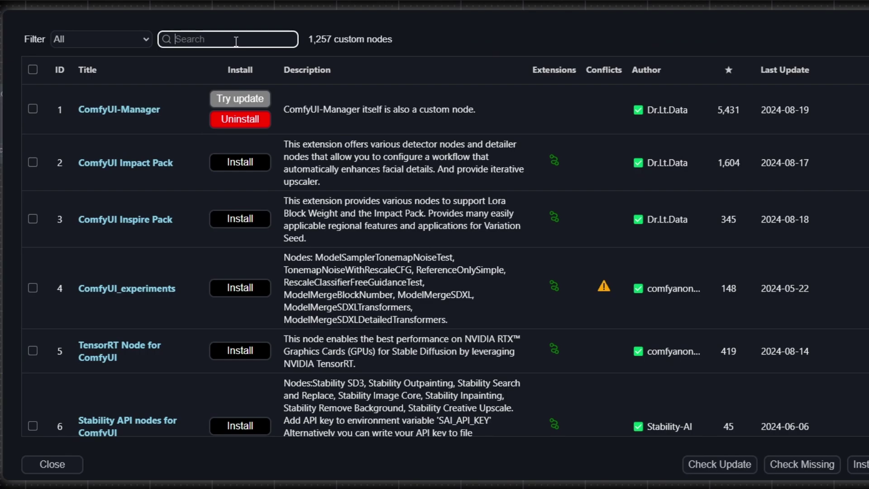
pyautogui.write('gguf')
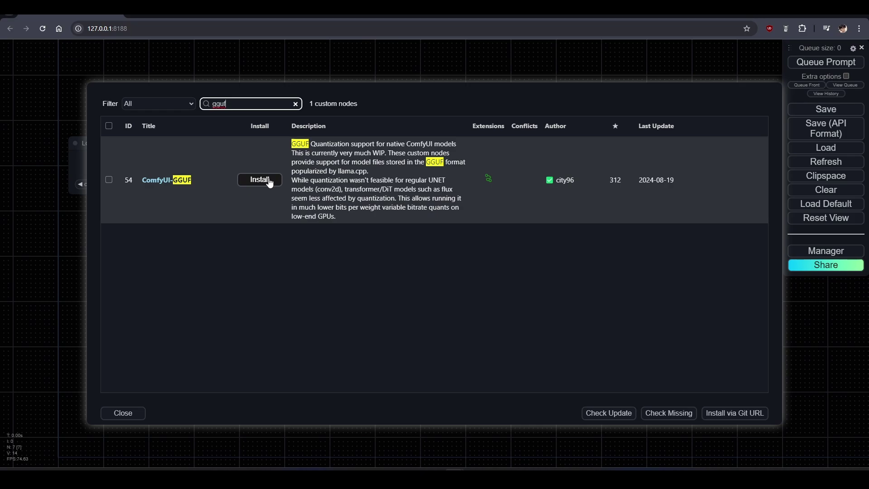
pyautogui.click(260, 179)
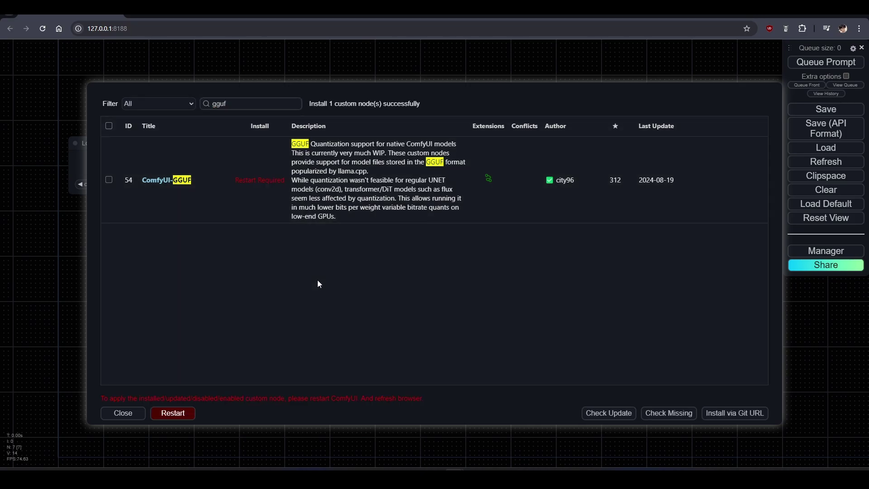
pyautogui.click(173, 413)
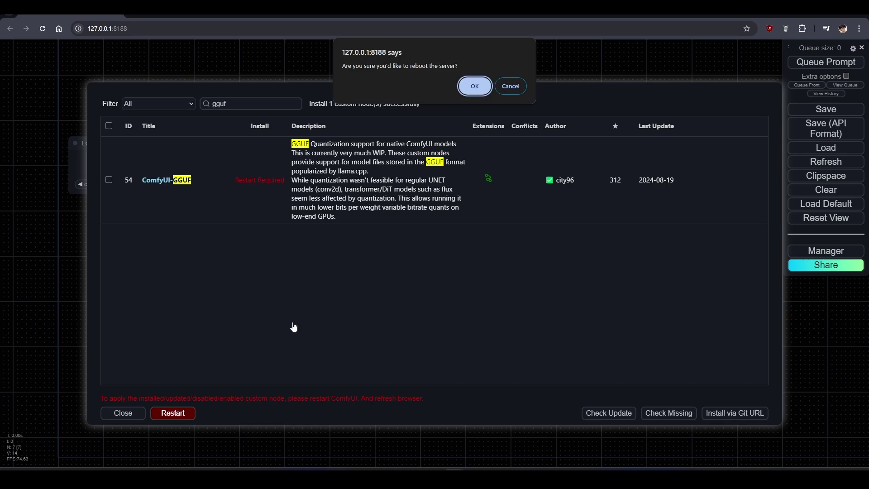
pyautogui.click(474, 85)
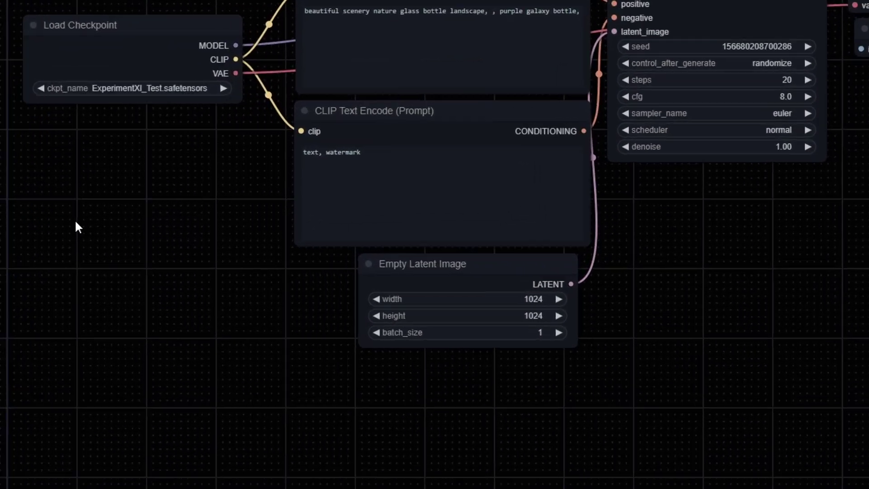
pyautogui.rightClick(51, 178)
pyautogui.moveTo(68, 178)
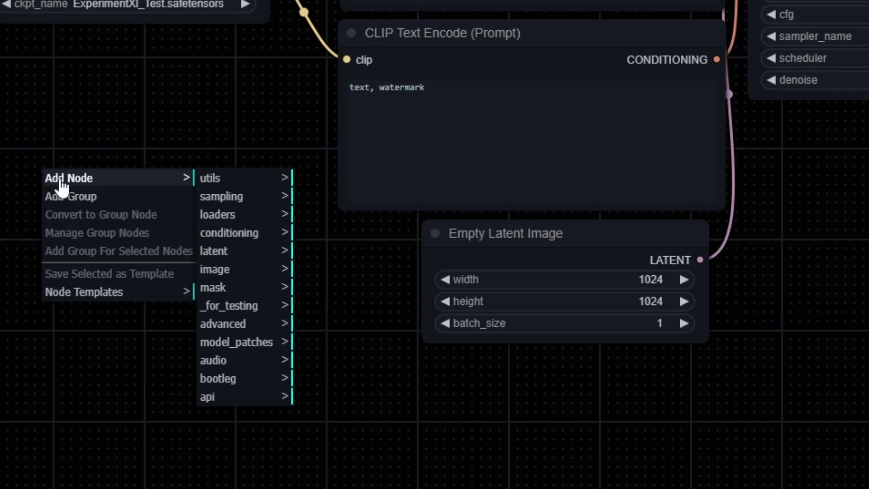
pyautogui.moveTo(218, 379)
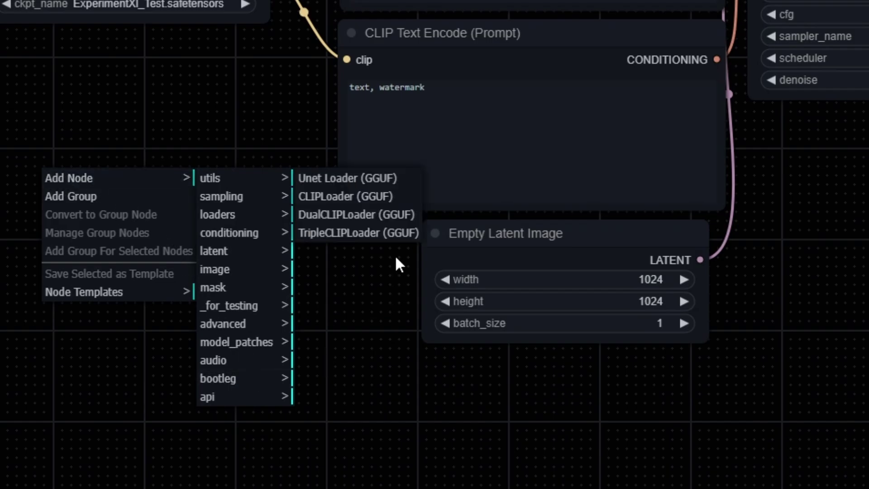
# Step: Add Unet Loader (GGUF) and DualCLIPLoader (GGUF) nodes and position them near Load Checkpoint
pyautogui.click(363, 184)
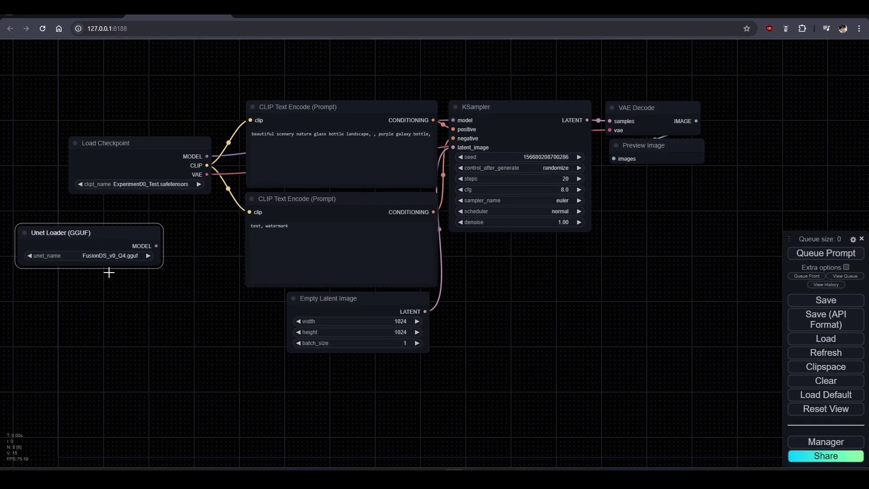
pyautogui.rightClick(108, 275)
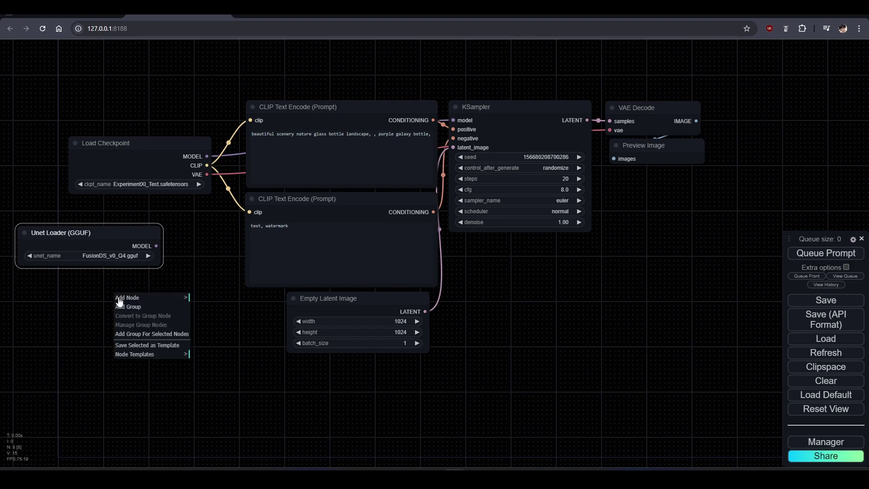
pyautogui.moveTo(101, 232)
pyautogui.moveTo(250, 432)
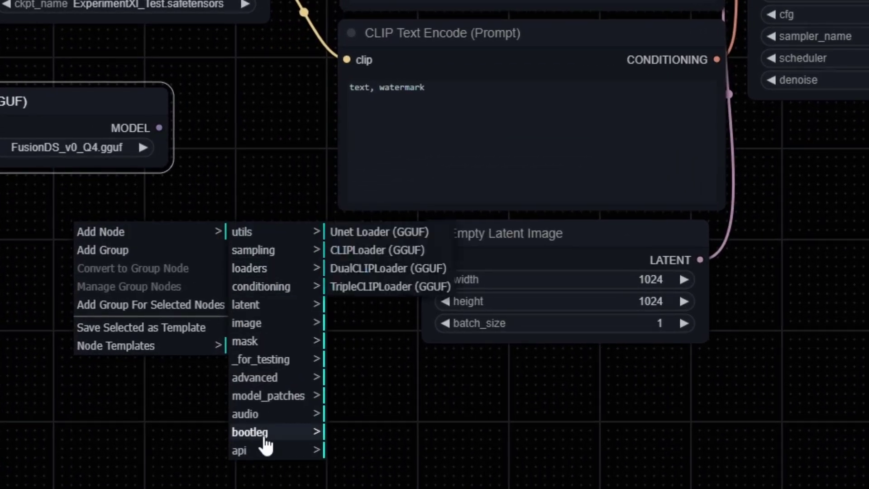
pyautogui.click(378, 271)
pyautogui.moveTo(299, 248); pyautogui.dragTo(176, 221)
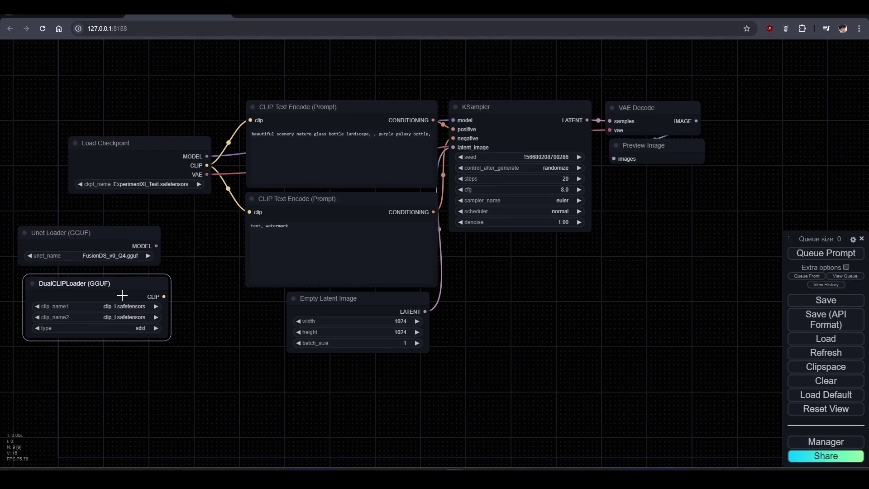
pyautogui.moveTo(122, 297); pyautogui.dragTo(120, 293)
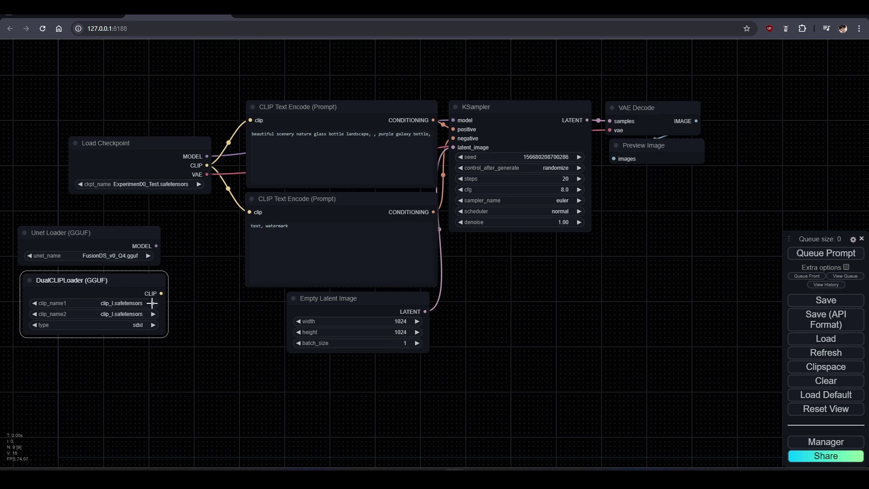
pyautogui.click(151, 192)
# Step: Delete Load Checkpoint, move Unet Loader up, and reroute KSampler's model link
pyautogui.press('Delete')
pyautogui.moveTo(129, 238); pyautogui.dragTo(118, 142)
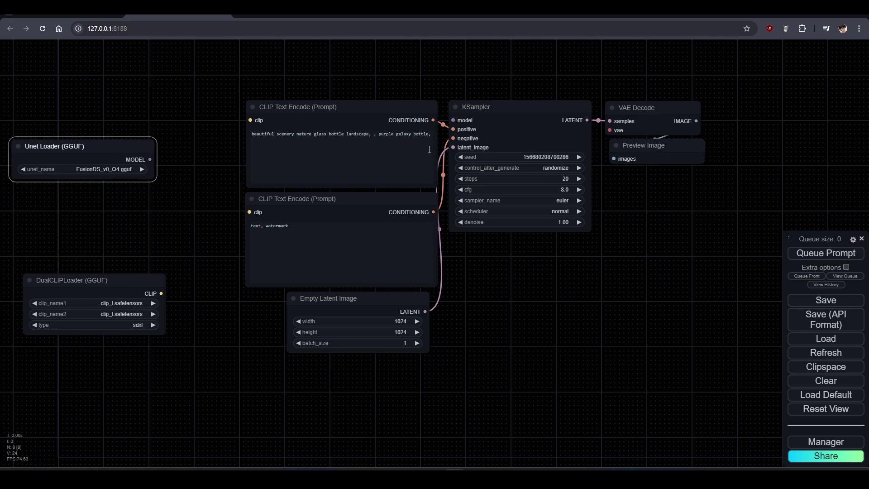
pyautogui.moveTo(453, 121); pyautogui.dragTo(197, 130)
pyautogui.click(340, 187)
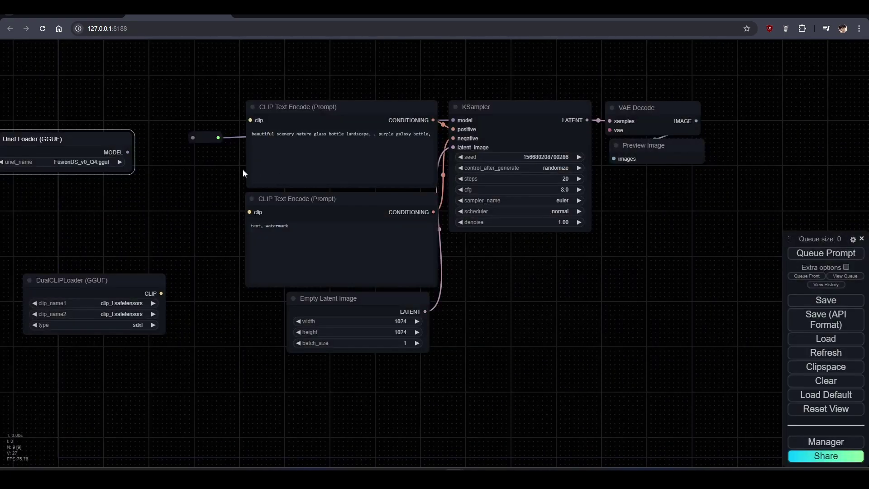
# Step: Remove both CLIP Text Encode nodes and add a CLIPTextEncodeFlux node from the 'flux' search
pyautogui.click(278, 113)
pyautogui.press('Delete')
pyautogui.click(278, 203)
pyautogui.press('Delete')
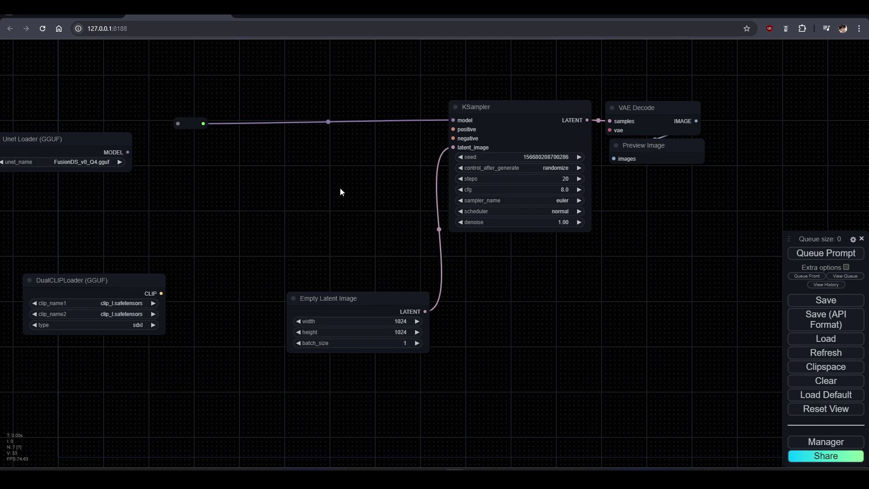
pyautogui.rightClick(278, 166)
pyautogui.doubleClick(236, 178)
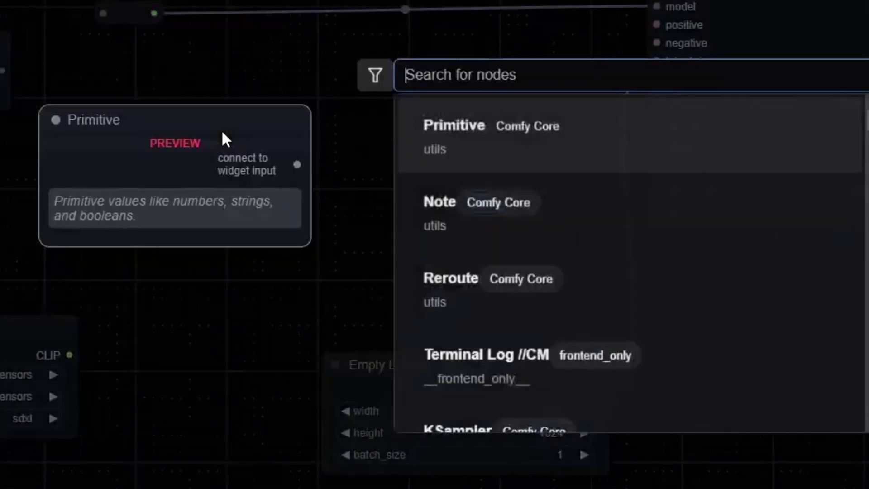
pyautogui.write('g')
pyautogui.press('BackSpace')
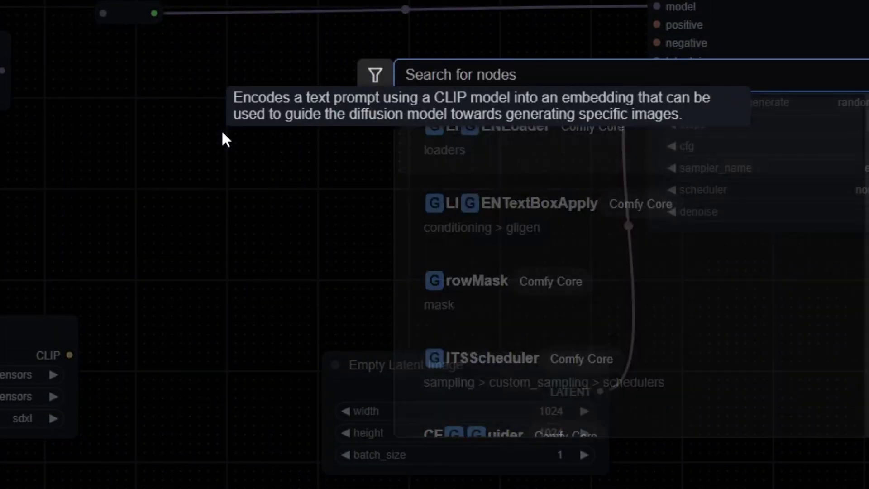
pyautogui.write('flux')
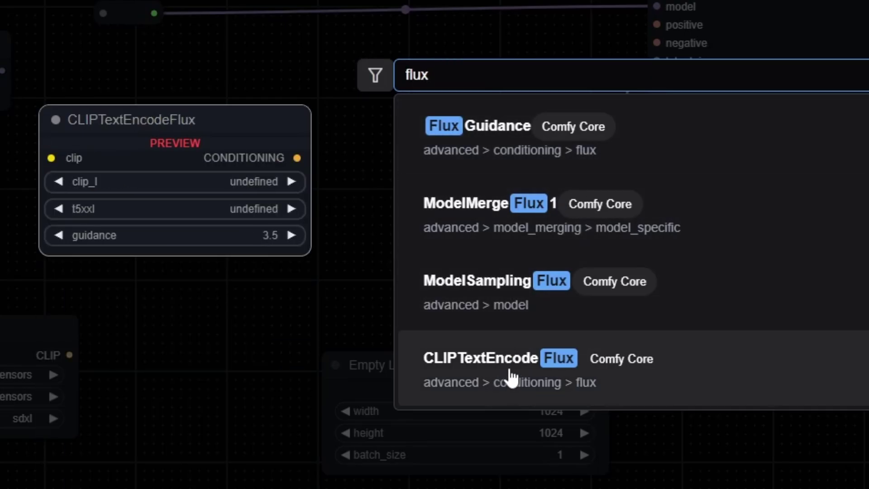
pyautogui.click(622, 358)
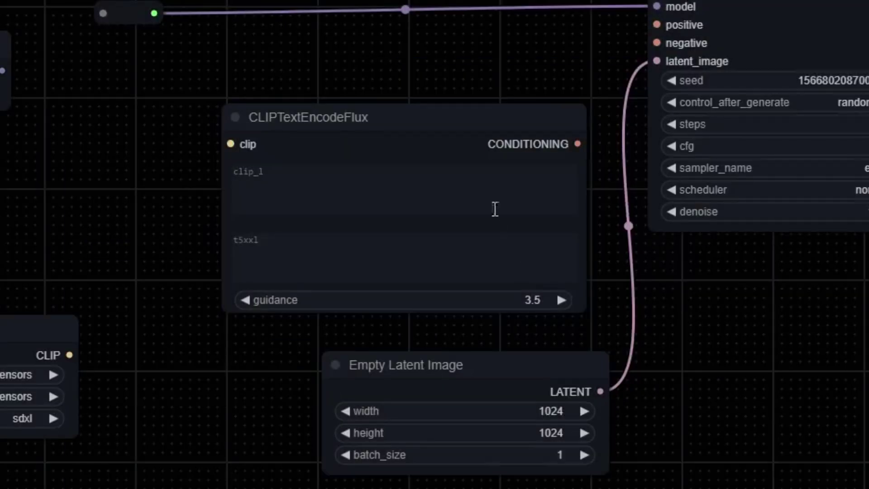
# Step: Wire CLIPTextEncodeFlux conditioning to KSampler positive and negative, and Unet Loader's model to the reroute
pyautogui.moveTo(373, 117); pyautogui.dragTo(373, 46)
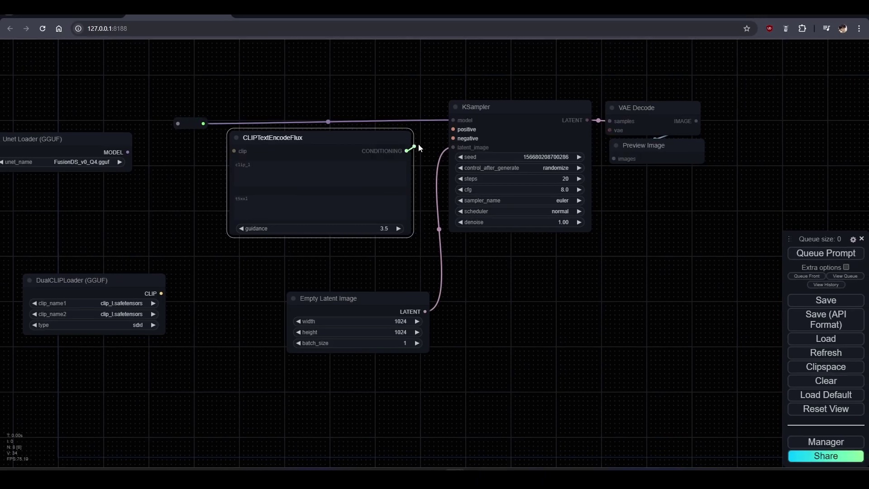
pyautogui.moveTo(536, 82); pyautogui.dragTo(622, 42)
pyautogui.moveTo(406, 151); pyautogui.dragTo(453, 138)
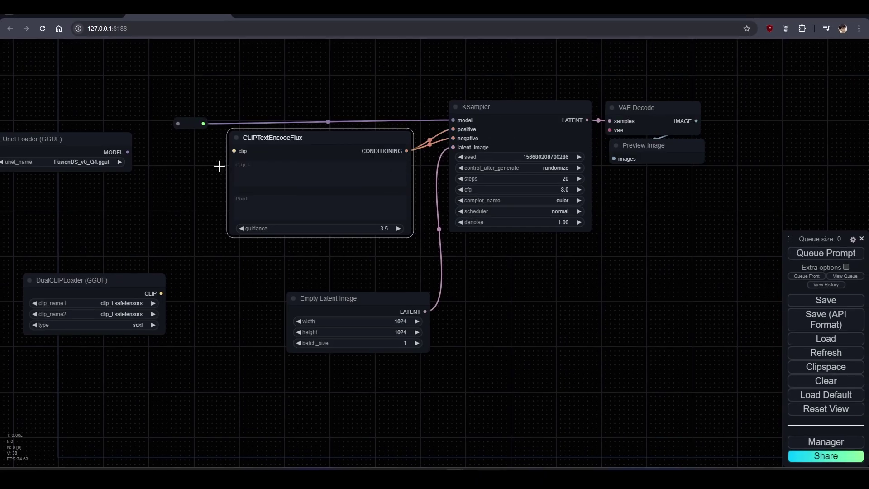
pyautogui.moveTo(132, 153); pyautogui.dragTo(178, 124)
# Step: Tidy the loader nodes' positions and review DualCLIPLoader's clip model and type choices
pyautogui.moveTo(91, 139); pyautogui.dragTo(103, 109)
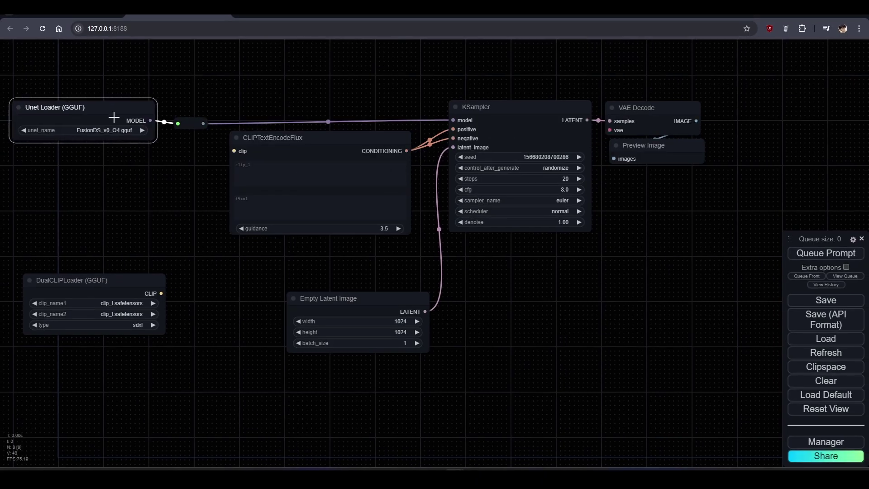
pyautogui.moveTo(151, 285); pyautogui.dragTo(121, 182)
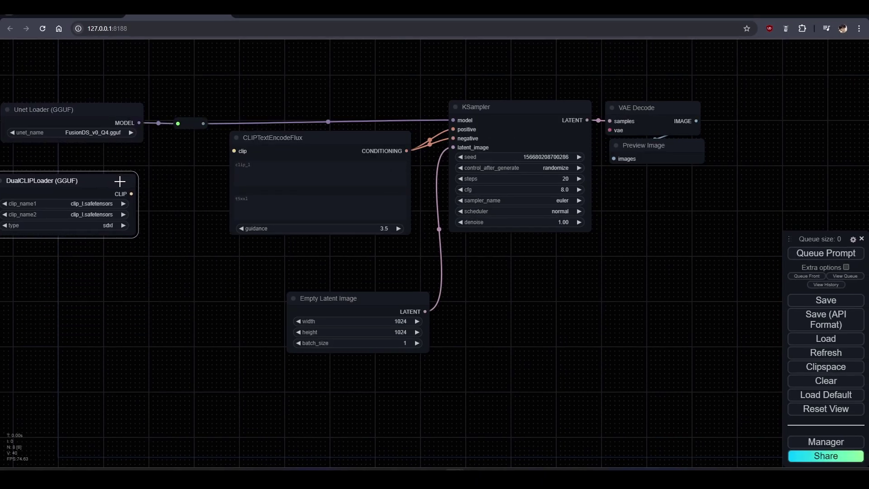
pyautogui.click(87, 215)
pyautogui.click(106, 248)
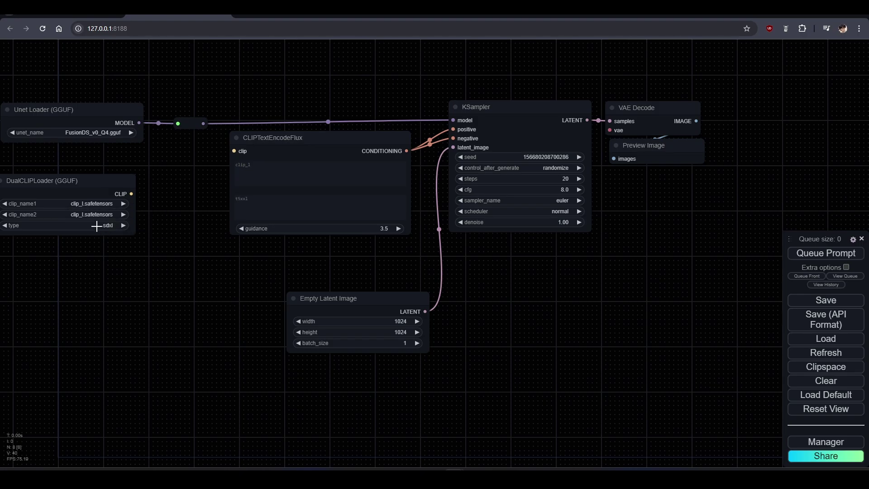
pyautogui.click(97, 225)
# Step: Set DualCLIPLoader type flux with t5 xxl encoder Q4_K_S as clip_name2, feeding CLIPTextEncodeFlux's clip
pyautogui.click(102, 247)
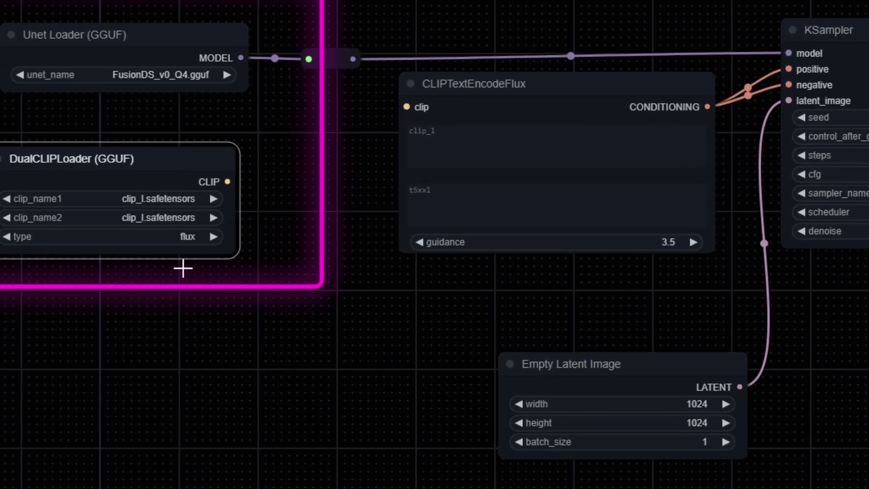
pyautogui.click(169, 218)
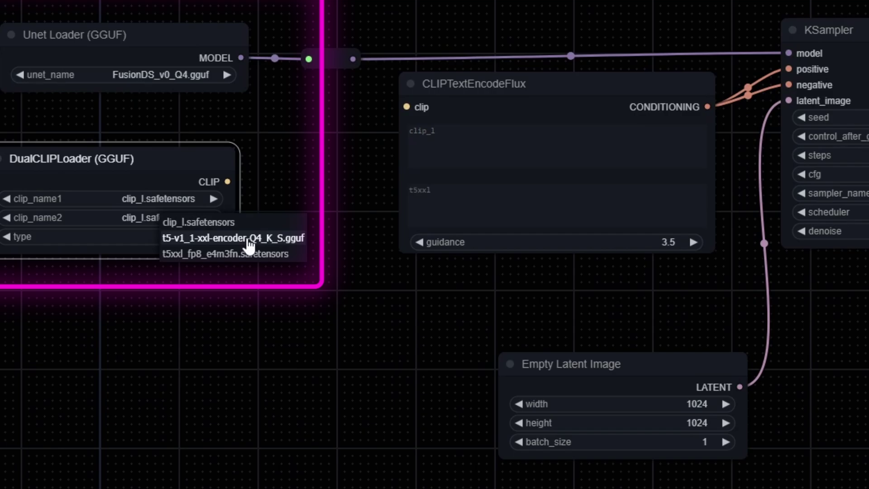
pyautogui.click(265, 239)
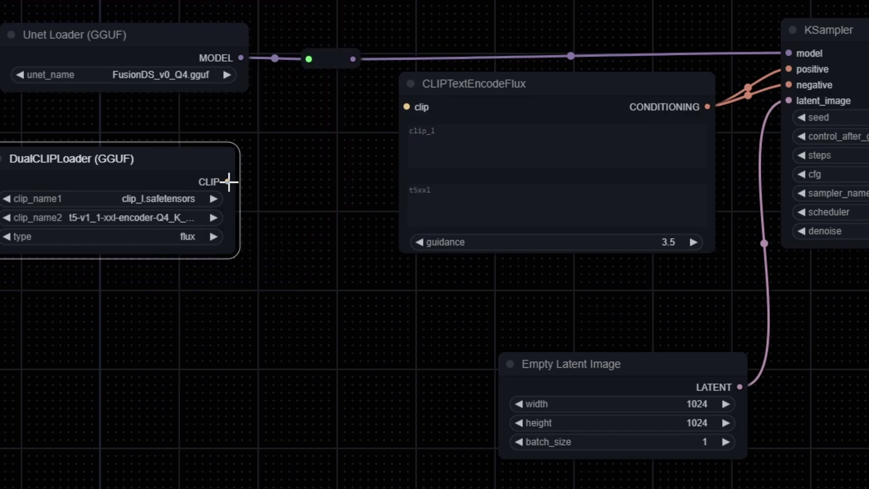
pyautogui.moveTo(225, 182); pyautogui.dragTo(407, 107)
# Step: Rearrange DualCLIPLoader, Unet Loader and Empty Latent Image for a tidier graph layout
pyautogui.moveTo(204, 158)
pyautogui.mouseDown()
pyautogui.moveTo(251, 130)
pyautogui.moveTo(238, 136)
pyautogui.mouseUp()
pyautogui.moveTo(197, 41); pyautogui.dragTo(222, 40)
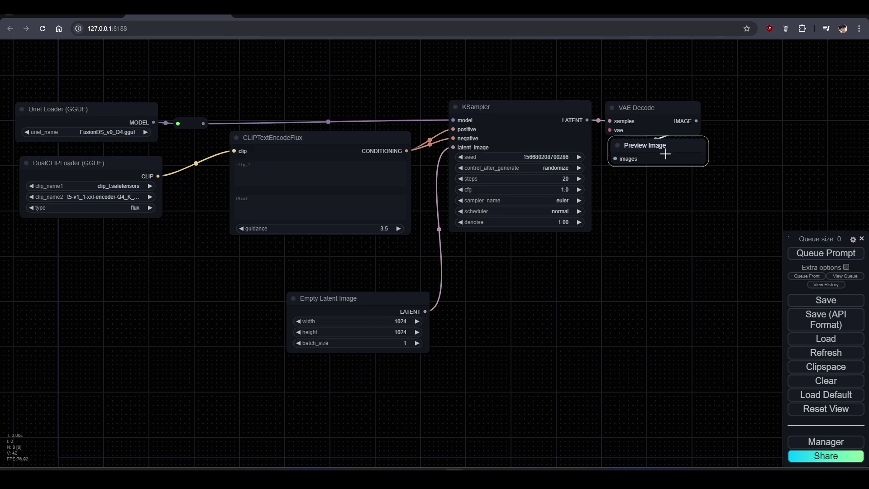
pyautogui.moveTo(670, 149); pyautogui.dragTo(748, 158)
pyautogui.click(190, 207)
pyautogui.moveTo(446, 351); pyautogui.dragTo(470, 292)
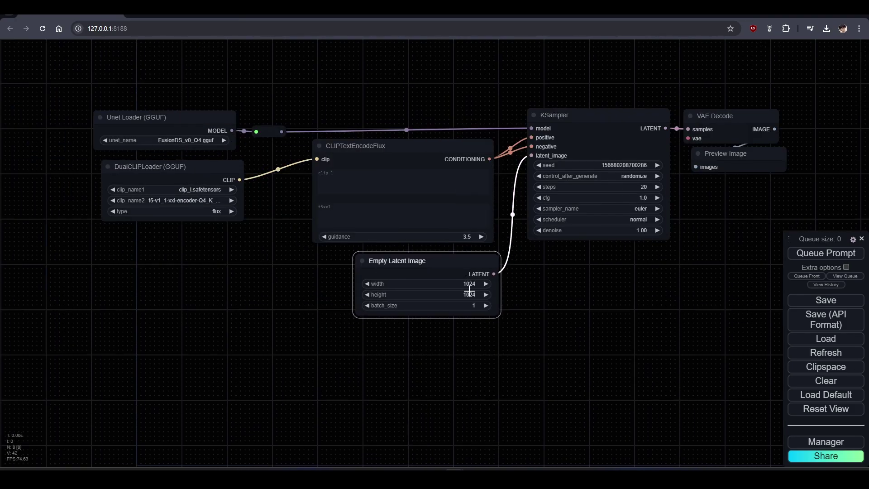
pyautogui.scroll(-2, 437, 377)
# Step: Add a Load VAE node feeding VAE Decode and queue the workflow to generate the kitten image
pyautogui.doubleClick(437, 376)
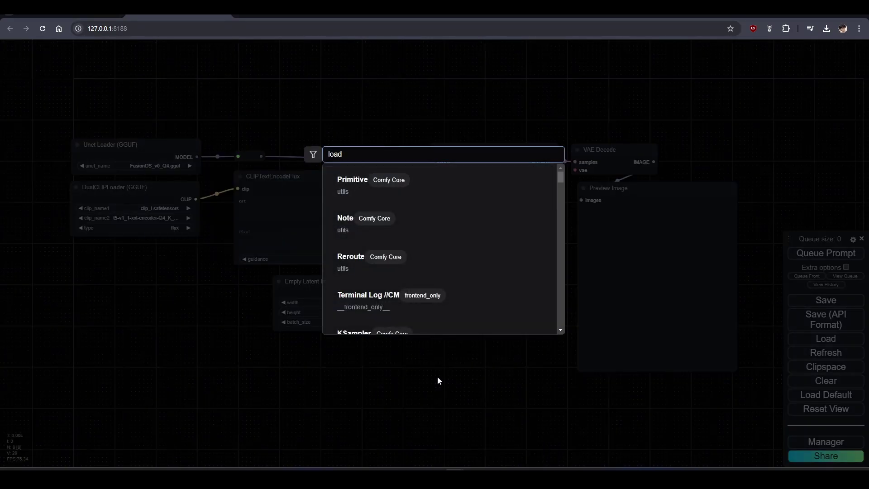
pyautogui.write('load vae')
pyautogui.press('Return')
pyautogui.moveTo(485, 382)
pyautogui.mouseDown()
pyautogui.moveTo(540, 319)
pyautogui.moveTo(575, 170)
pyautogui.mouseUp()
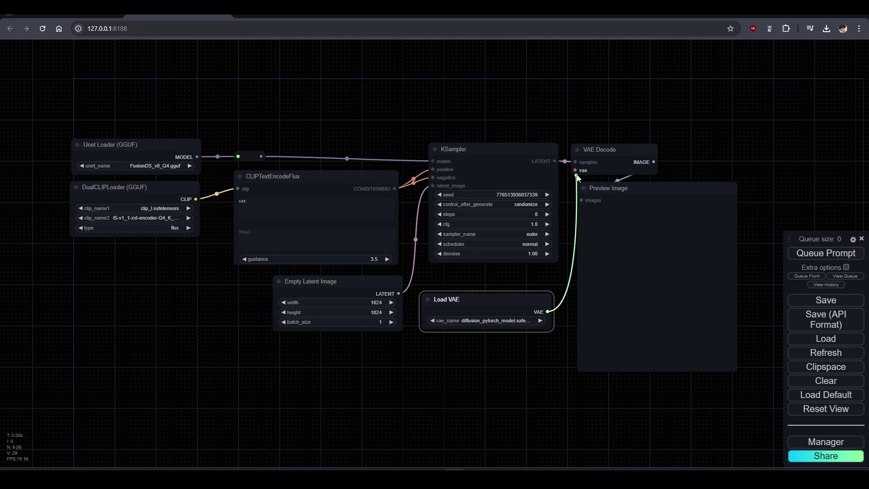
pyautogui.moveTo(512, 303); pyautogui.dragTo(525, 281)
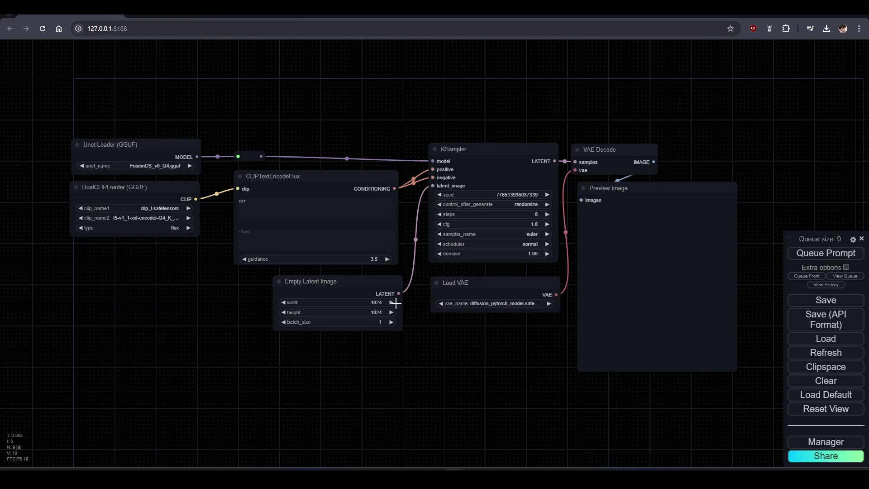
pyautogui.moveTo(529, 340); pyautogui.dragTo(538, 337)
pyautogui.hotkey('ctrl', 'Return')
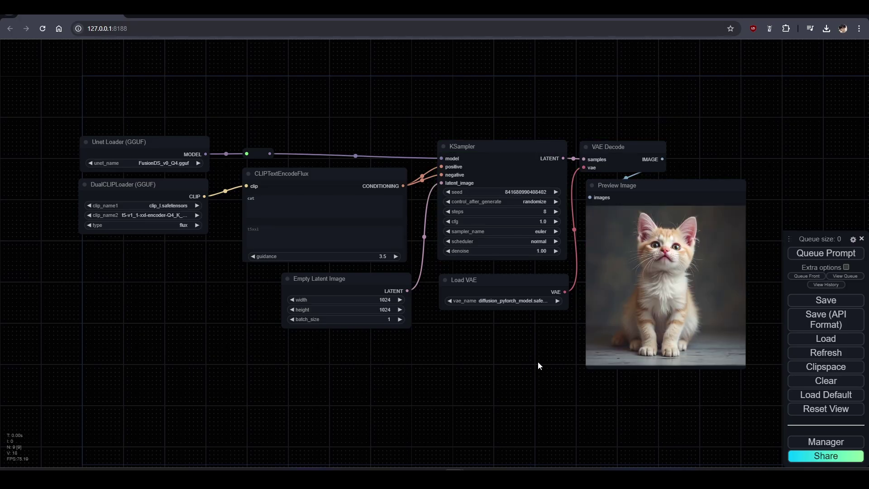
pyautogui.scroll(1, 530, 356)
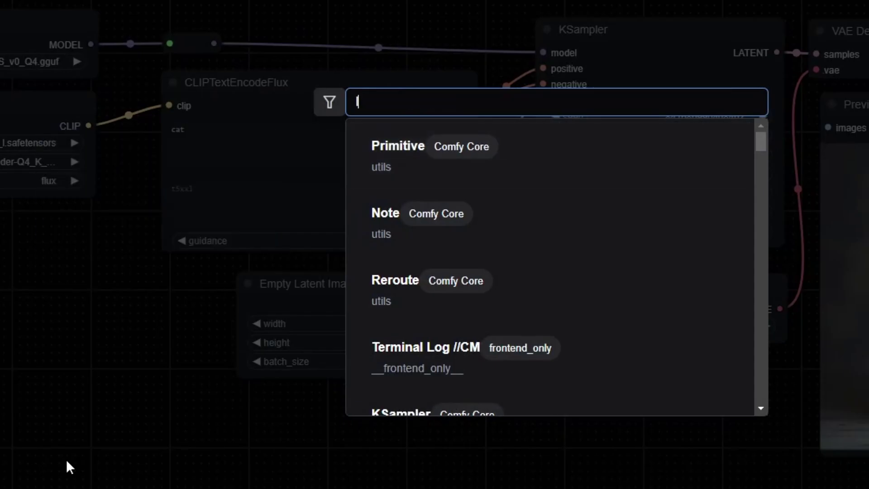
pyautogui.write('loa')
# Step: Add a Load LoRA node (MJanime Flux LoRA, strengths 1.00) and place it below the text encoder
pyautogui.press('BackSpace')
pyautogui.write('ra')
pyautogui.click(408, 214)
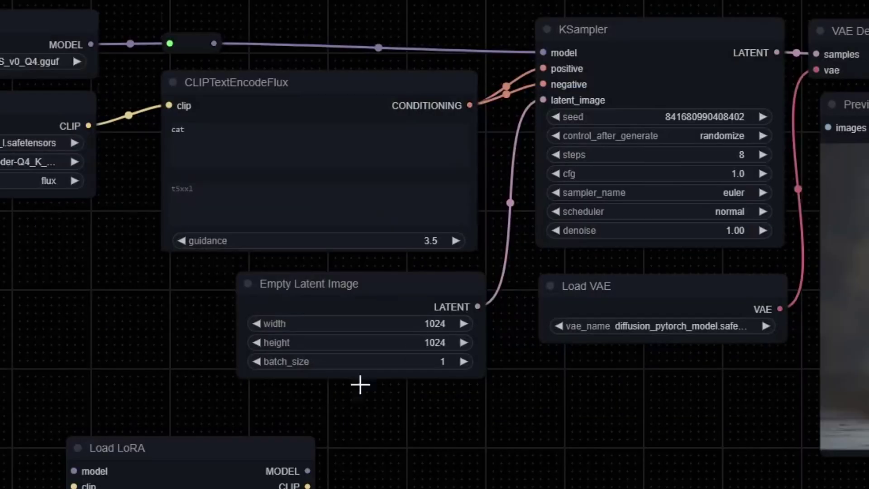
pyautogui.moveTo(88, 394); pyautogui.dragTo(68, 266)
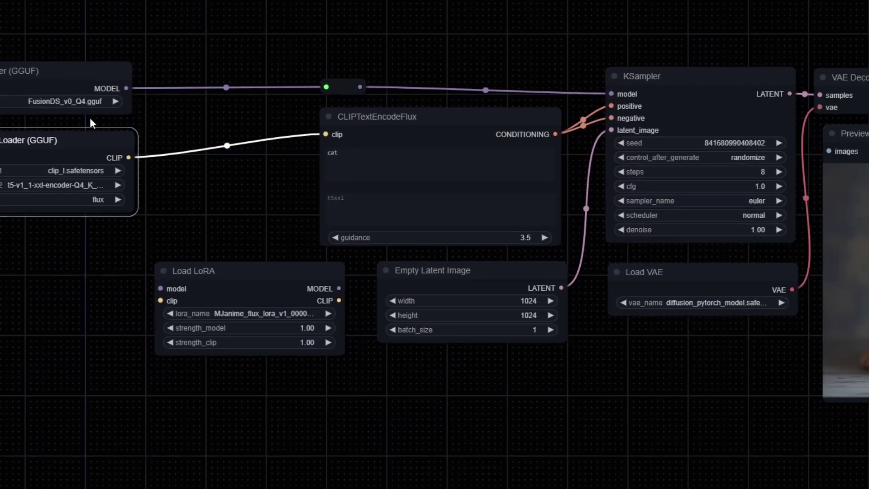